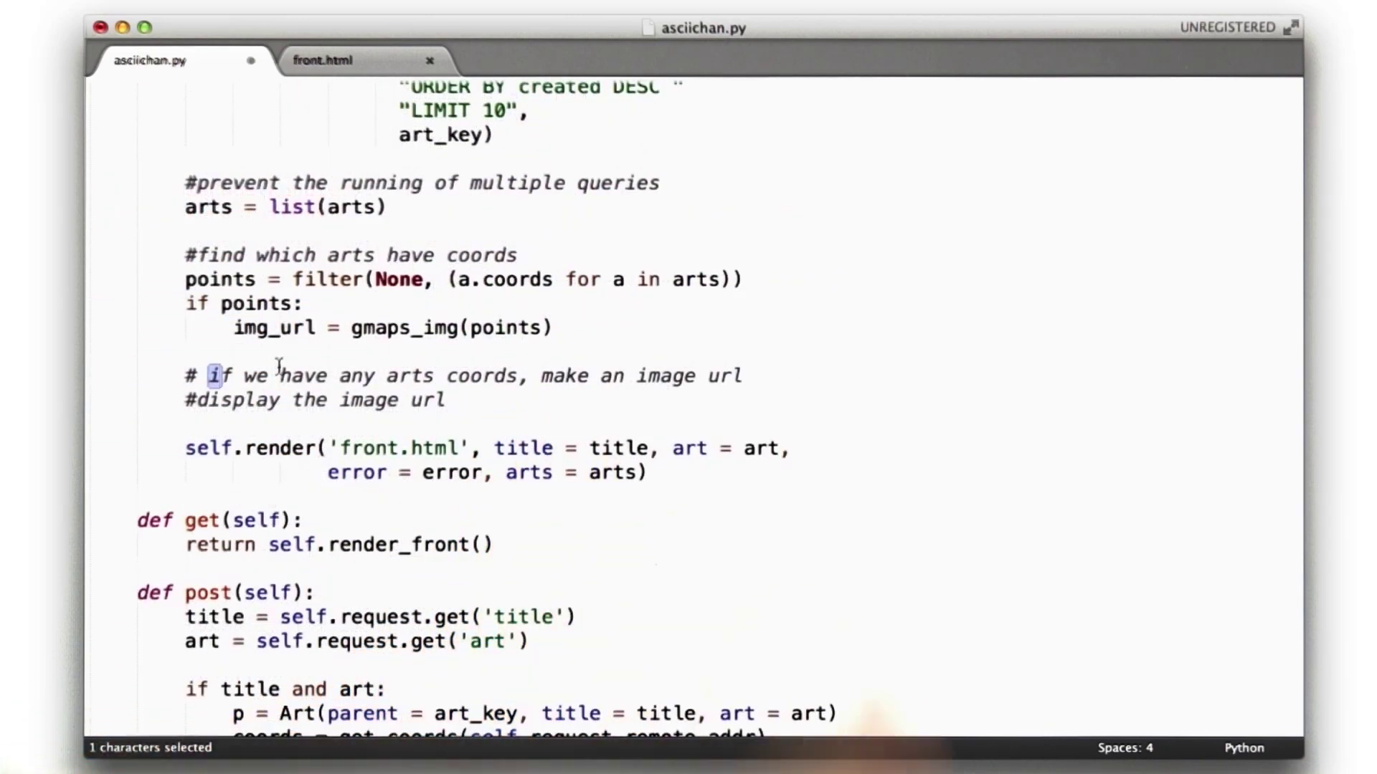
Add 'img_url = None' above the points check, pass img_url=img_url to render, and save asciichan.py.
click(249, 360)
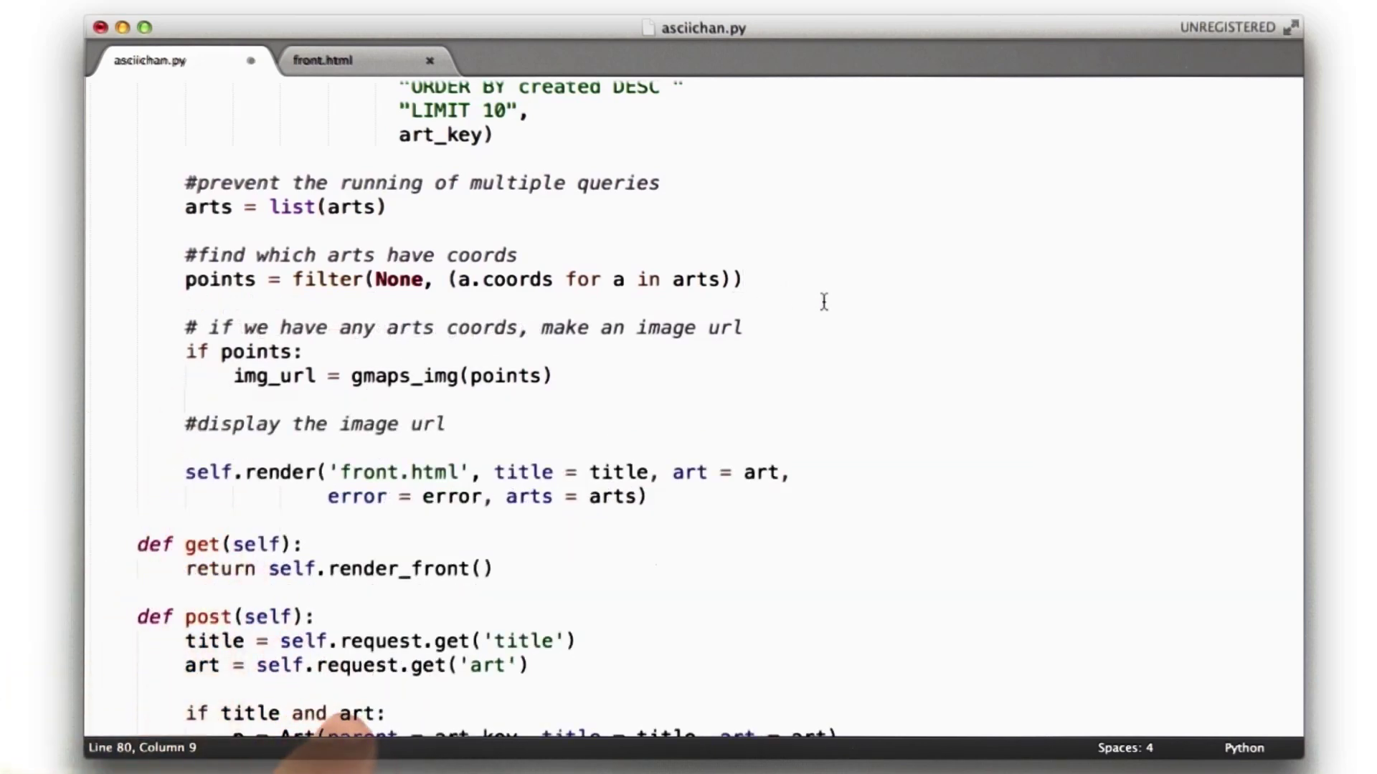
key(Return)
text(img_)
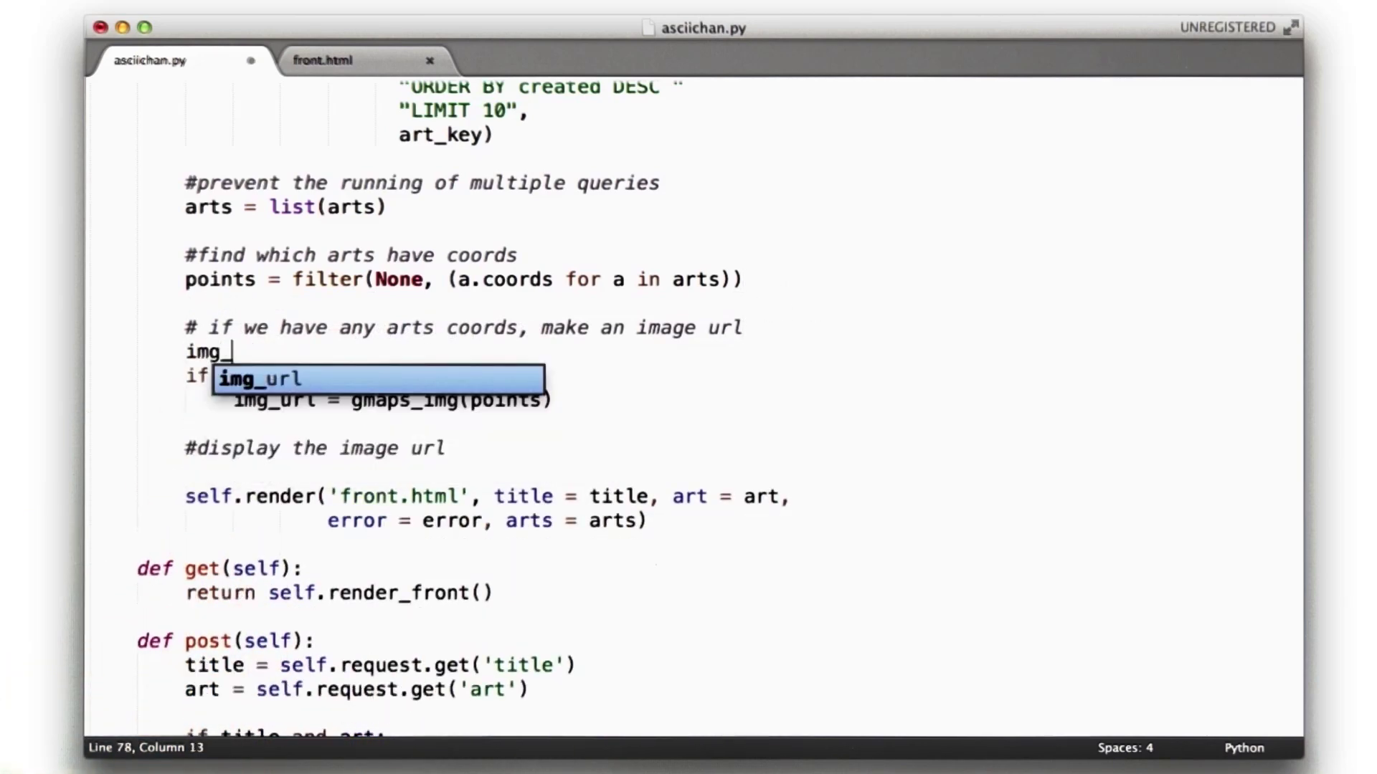
text(url = None)
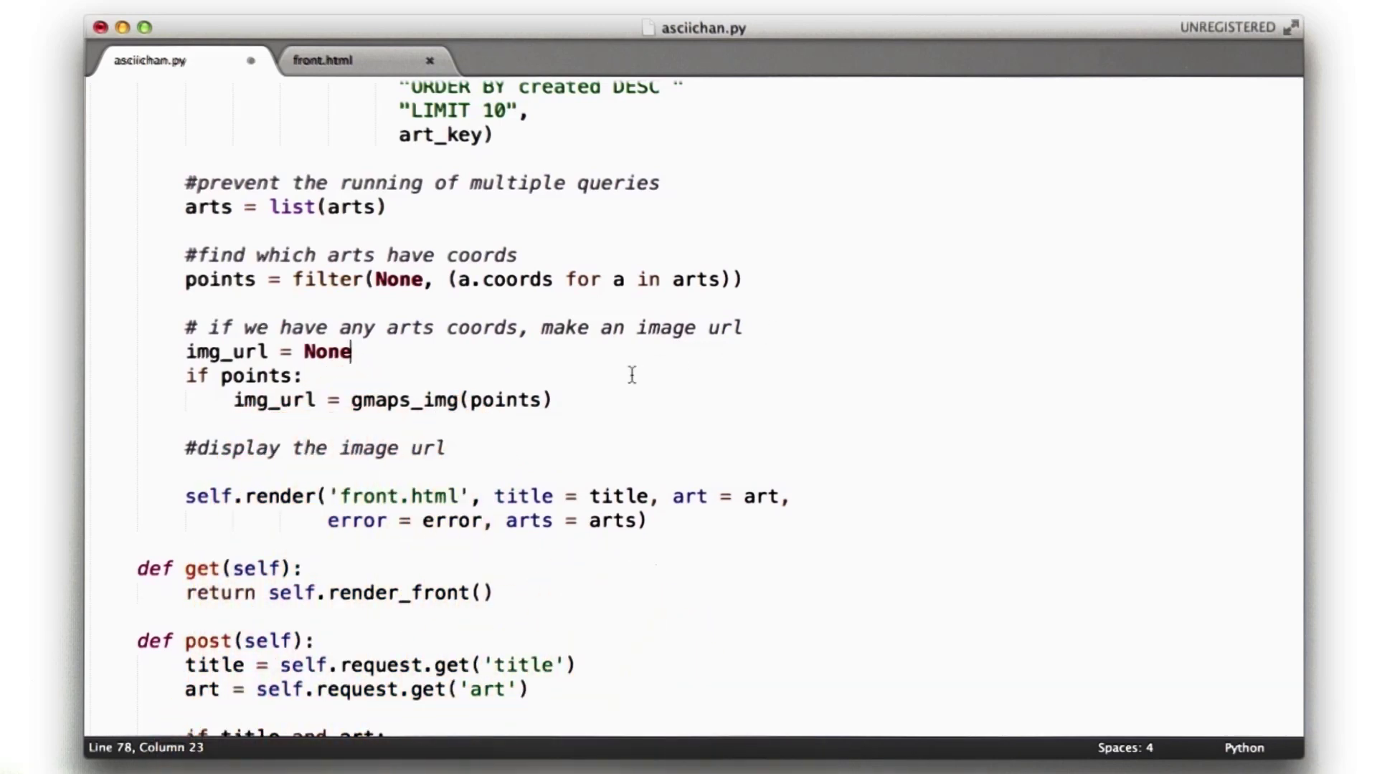
text(img)
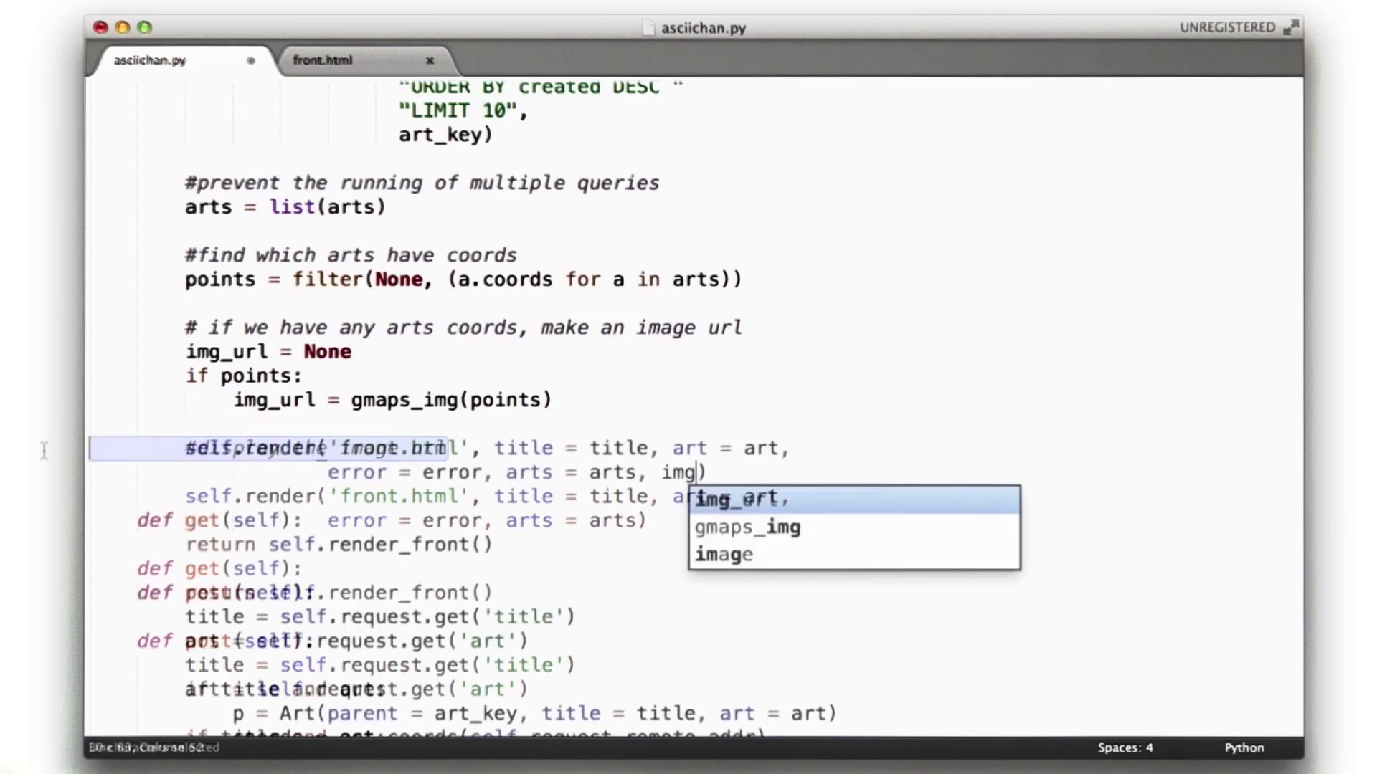
text(_url = img_url)
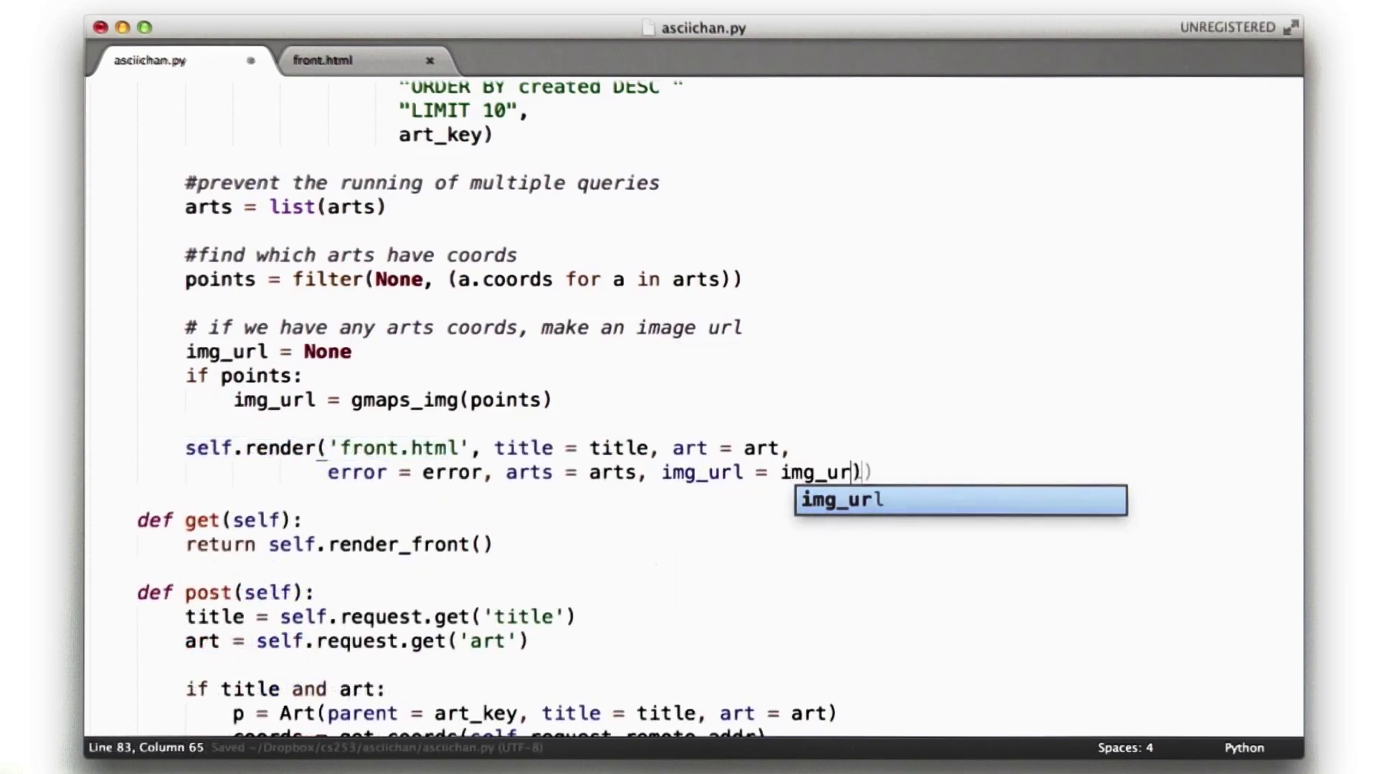
key(super+s)
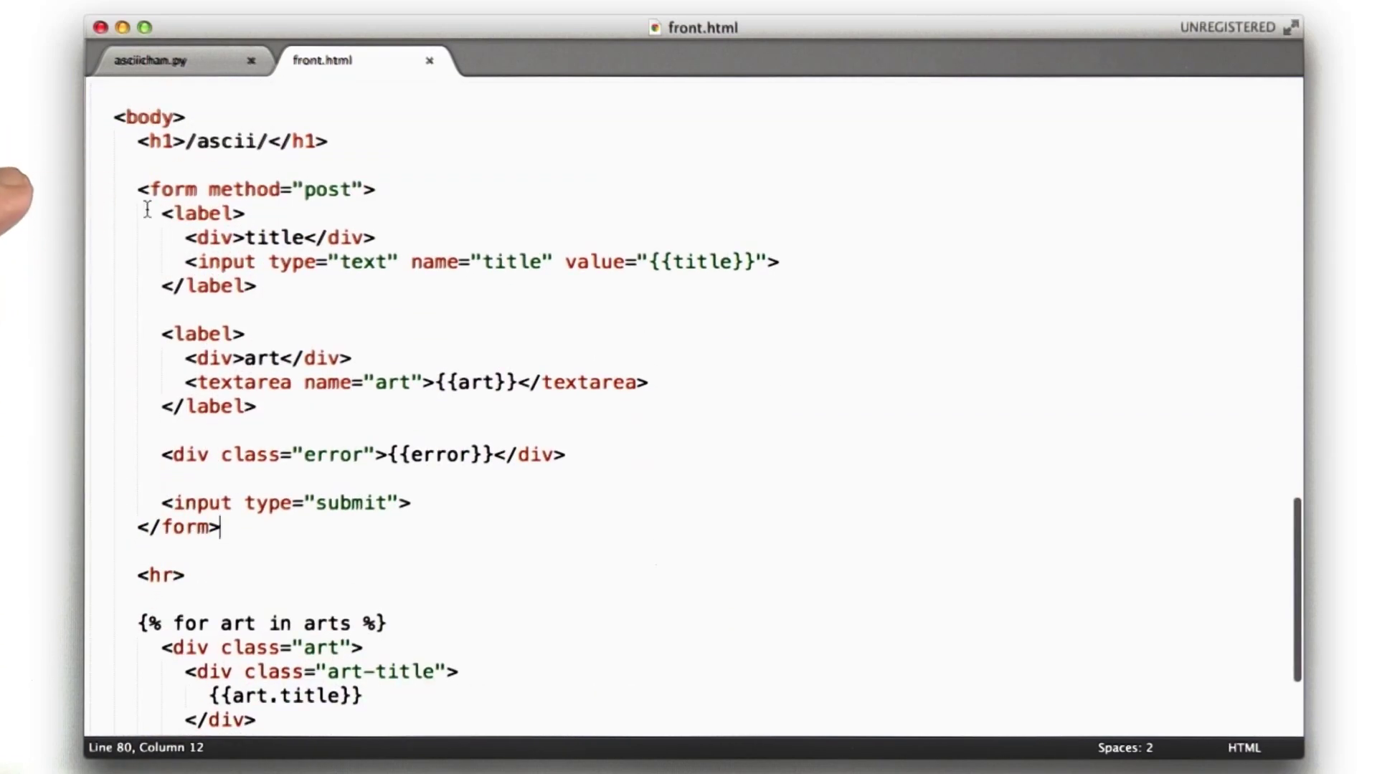
Add an {% if img_url %} <img src="{{img_url}}"> block below </form> and save front.html.
drag(136, 190, 233, 529)
click(233, 530)
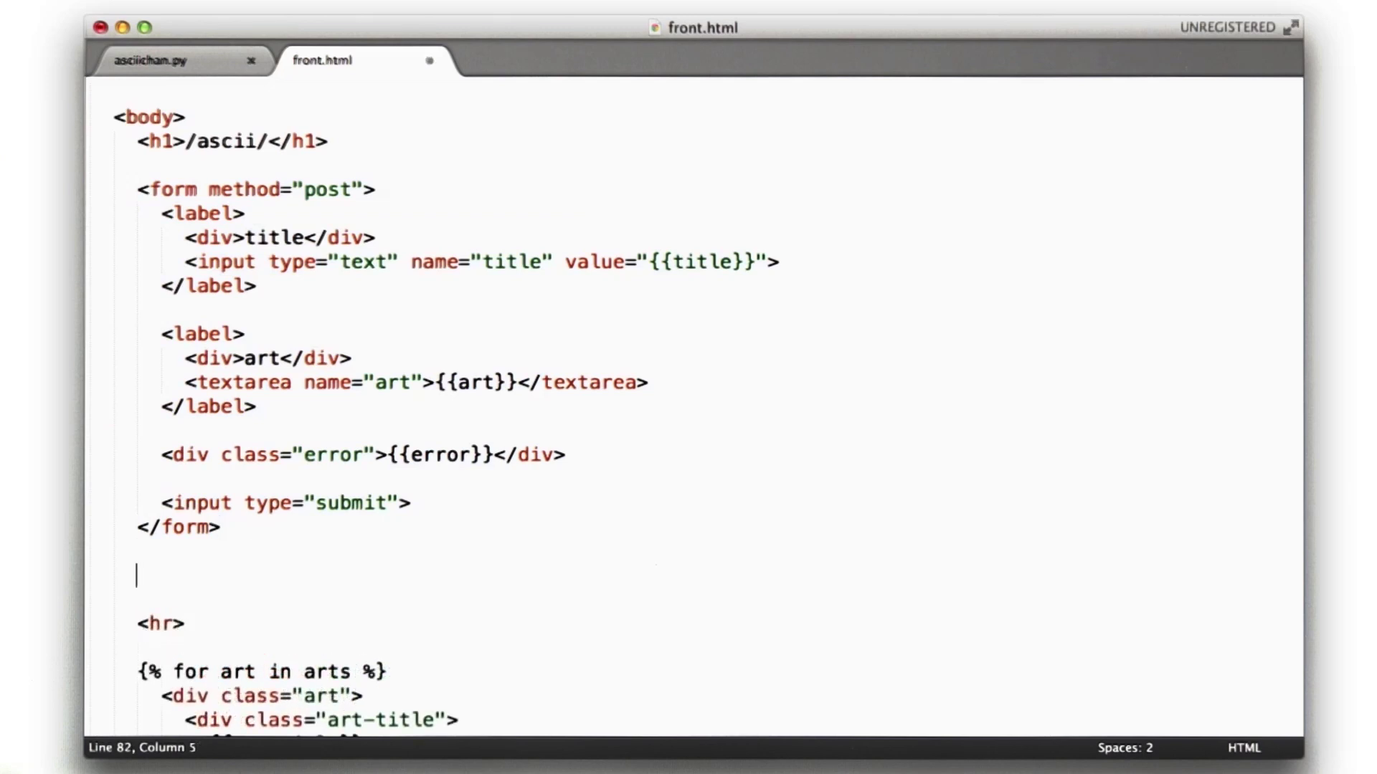
text({% endif %)
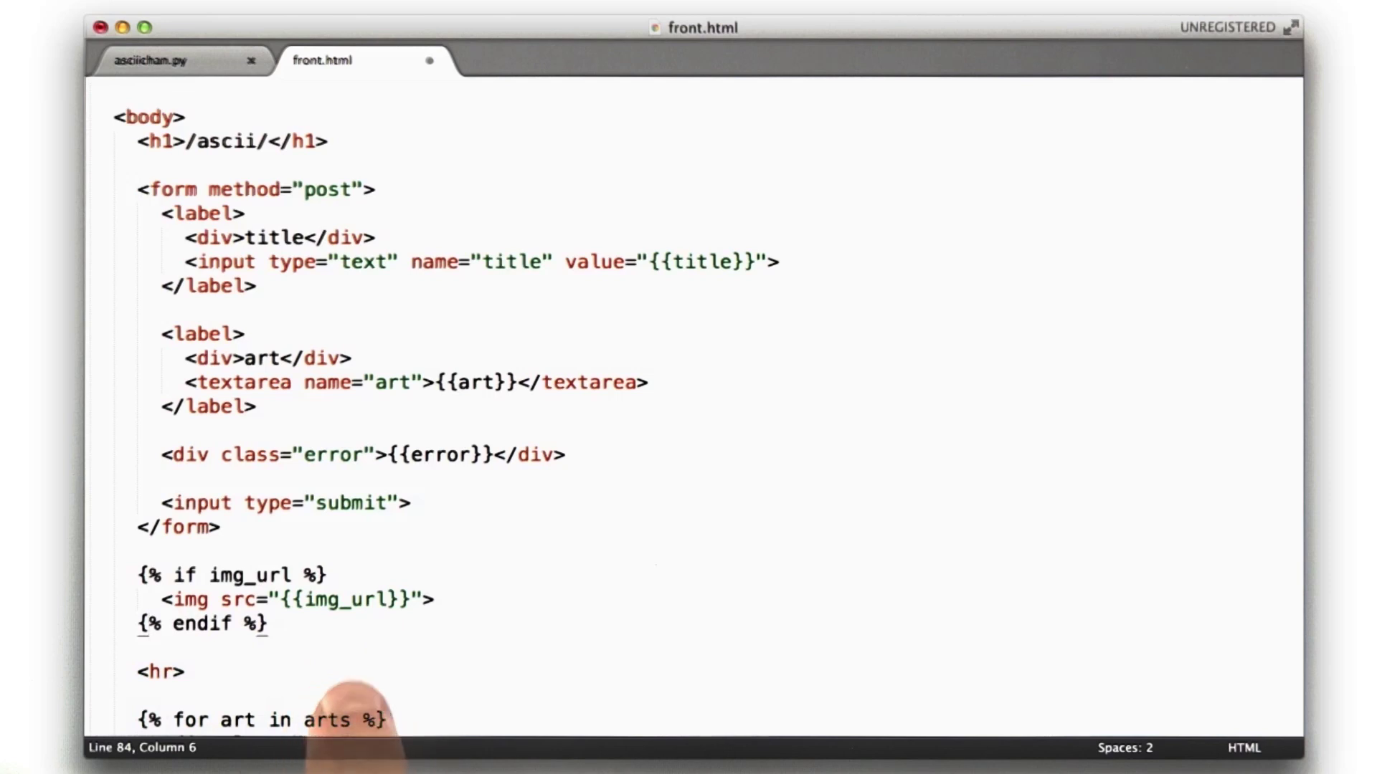
key(ctrl+s)
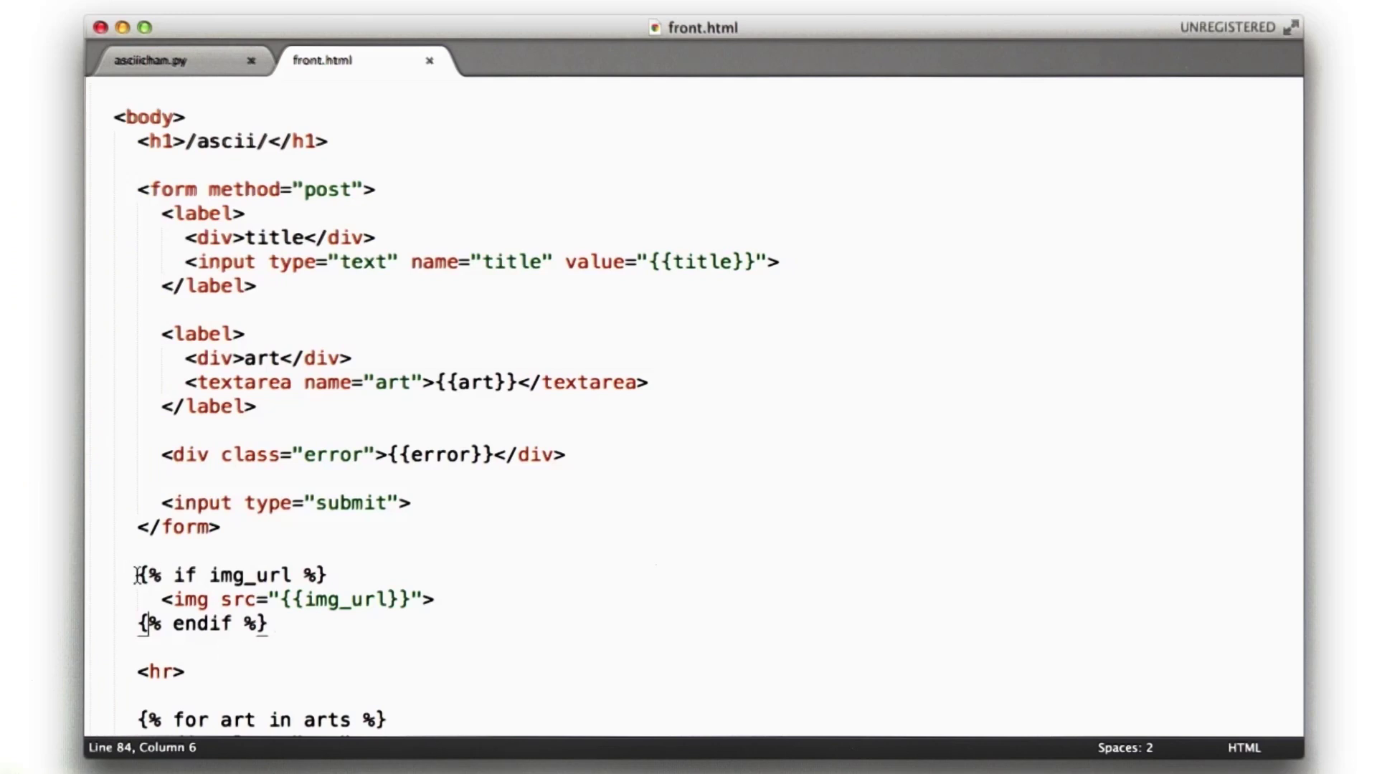
click(301, 624)
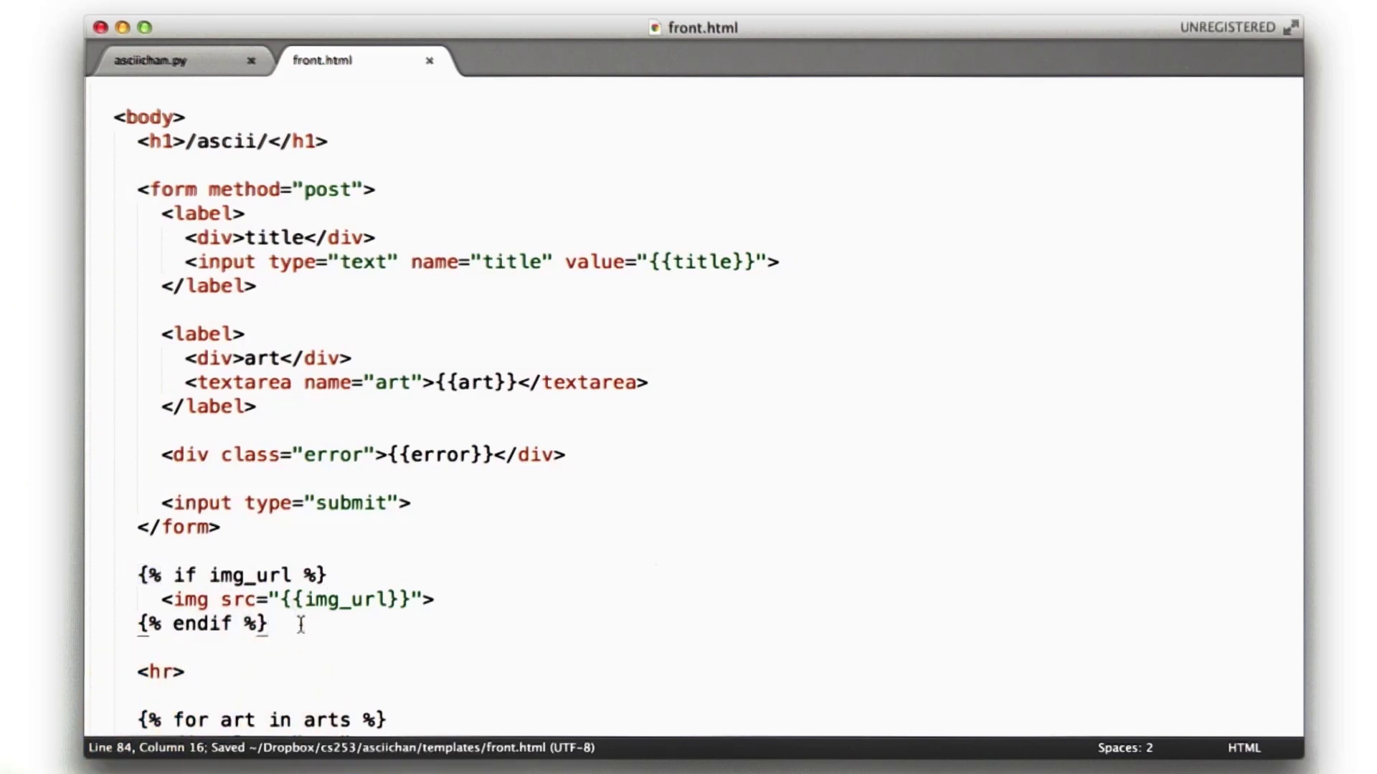
scroll(772, 400, down, 2)
scroll(770, 399, down, 3)
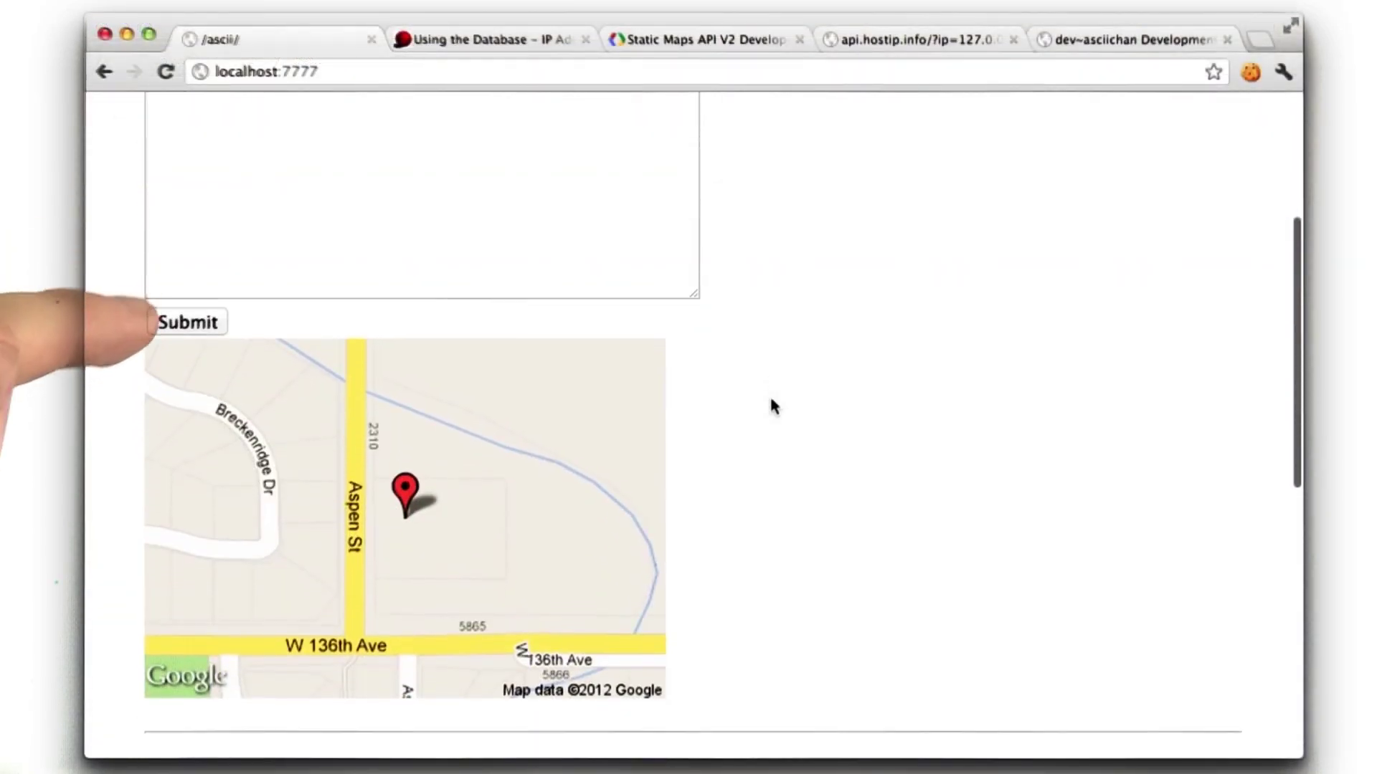
scroll(772, 406, up, 3)
scroll(772, 406, down, 1)
scroll(770, 406, down, 3)
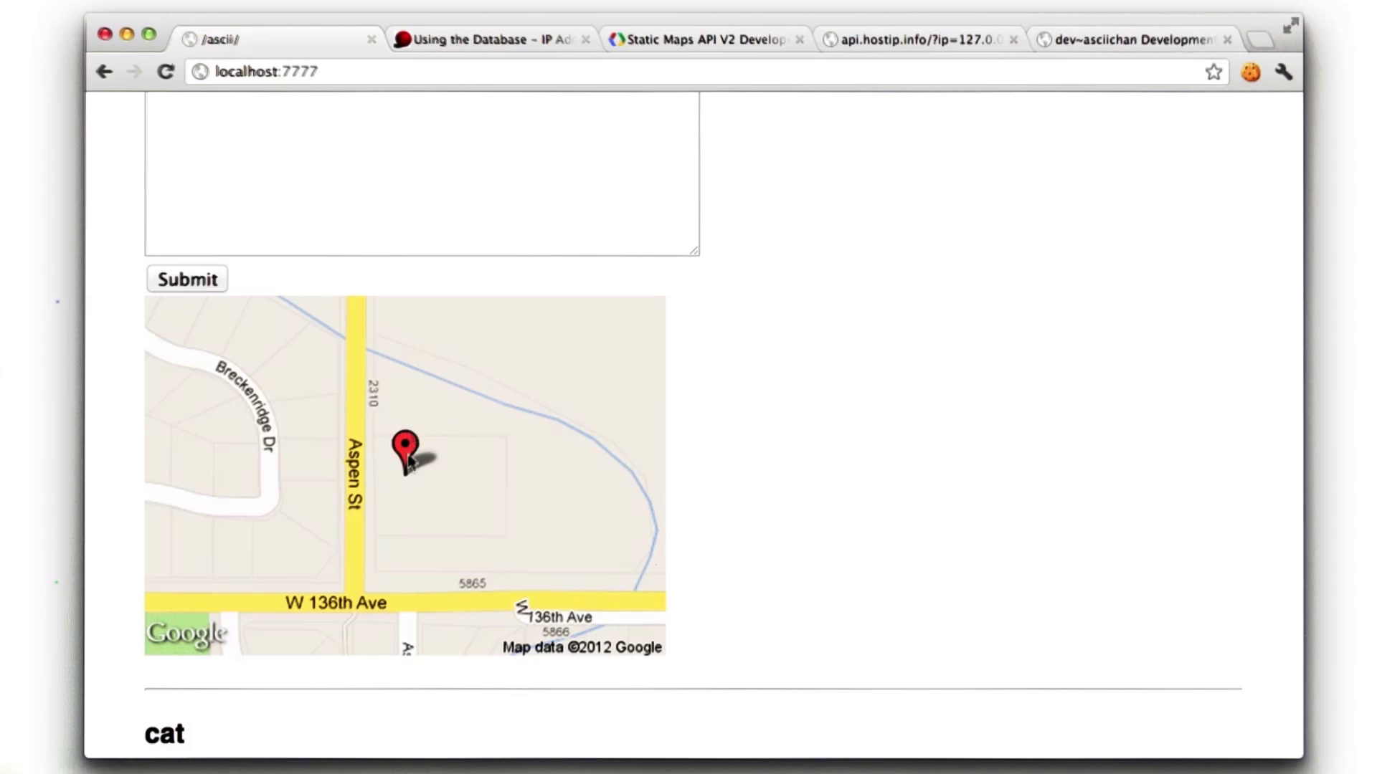
scroll(411, 460, up, 3)
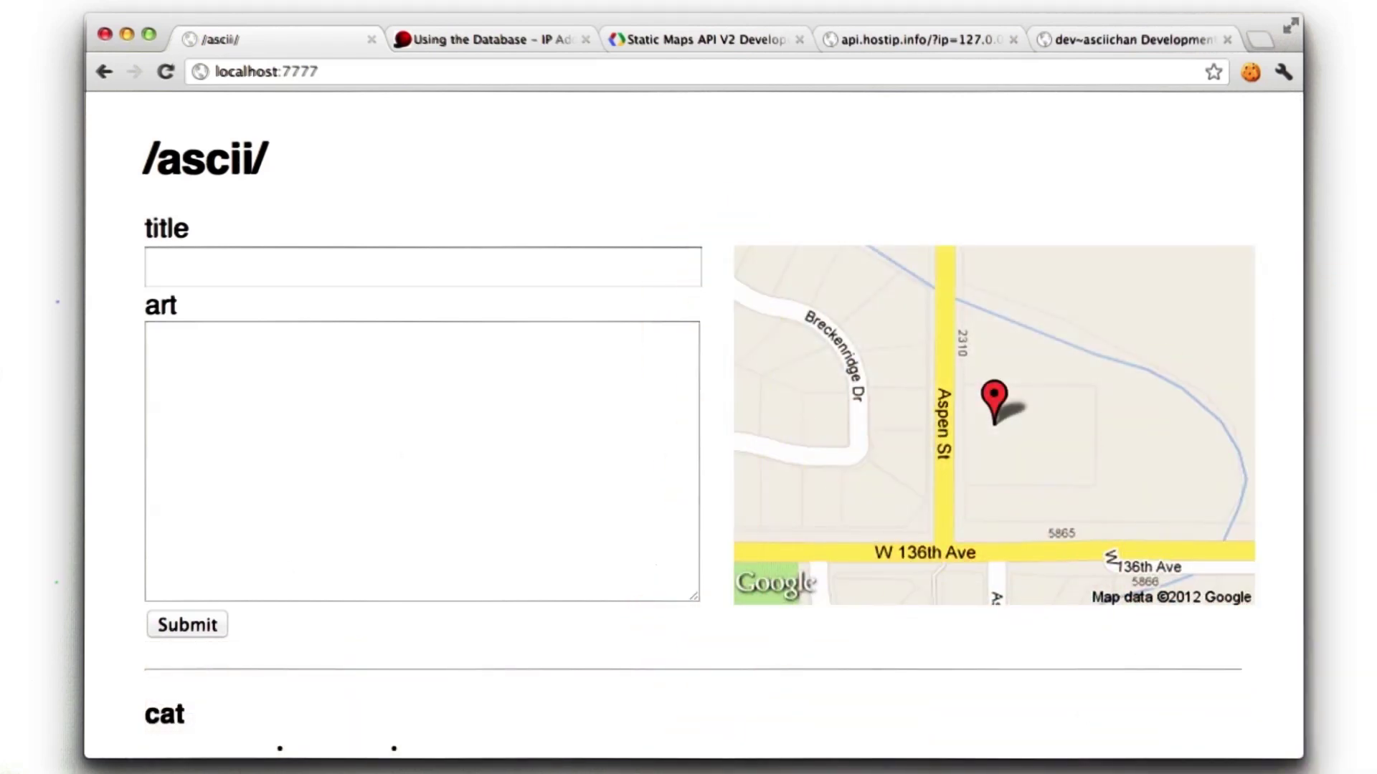
Add class="map" to the image and style .map absolute, right 0, top 112px, body relative.
drag(220, 463, 357, 465)
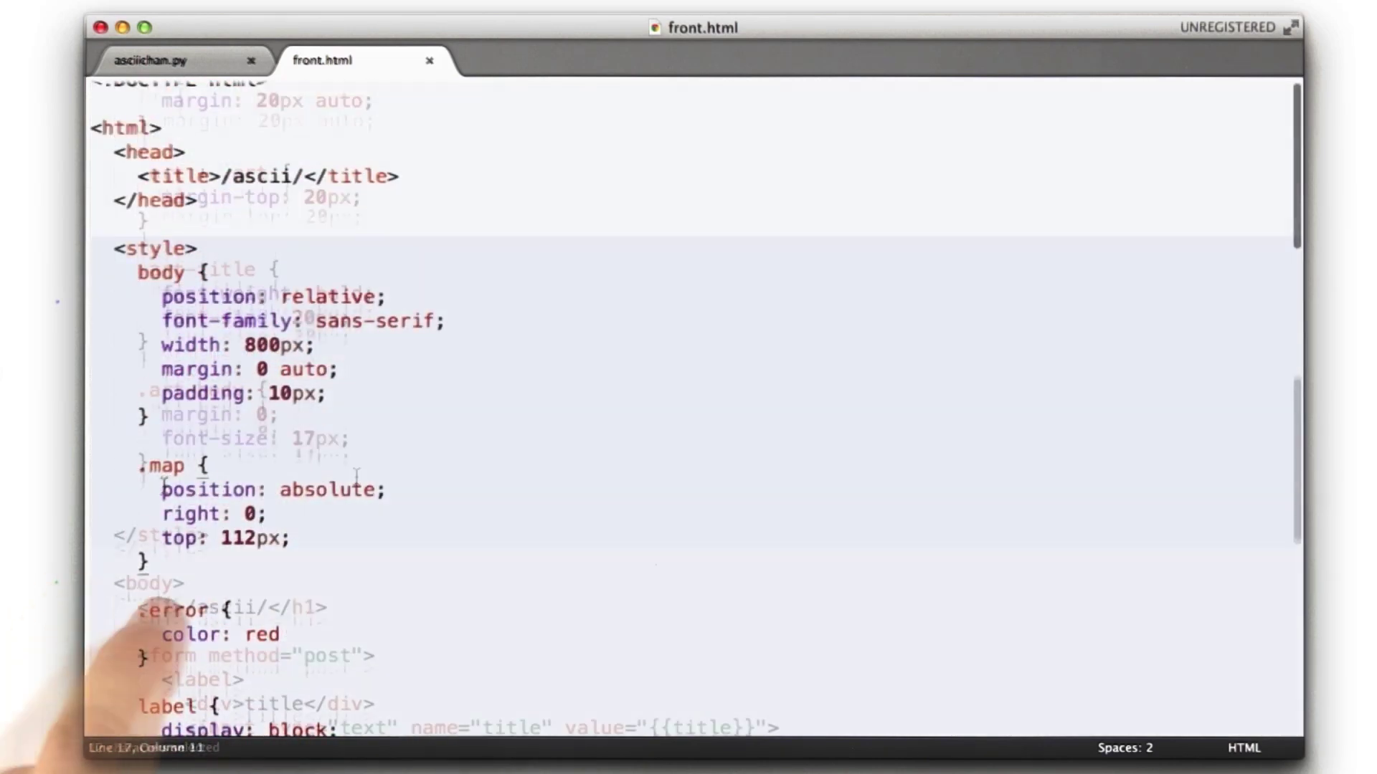
drag(162, 489, 290, 538)
click(307, 539)
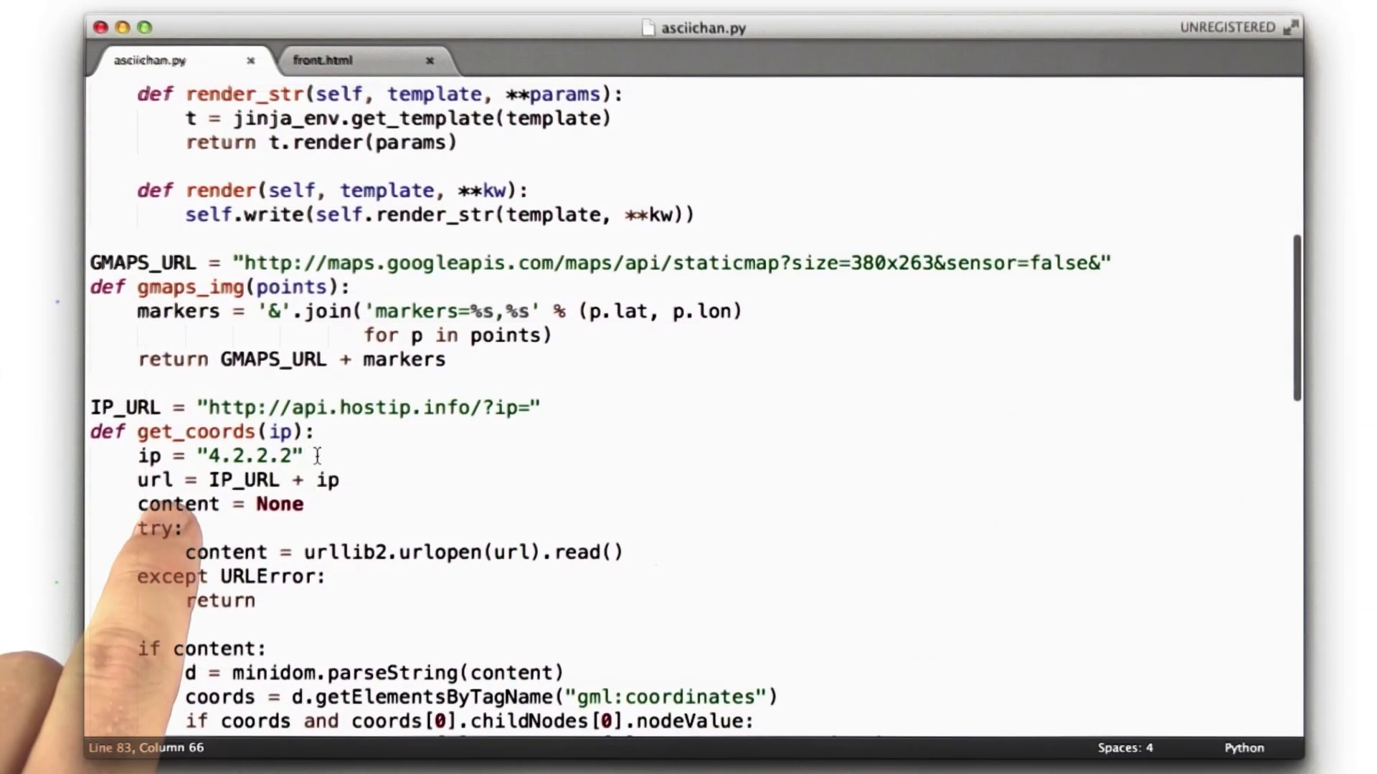
click(318, 456)
key(Return)
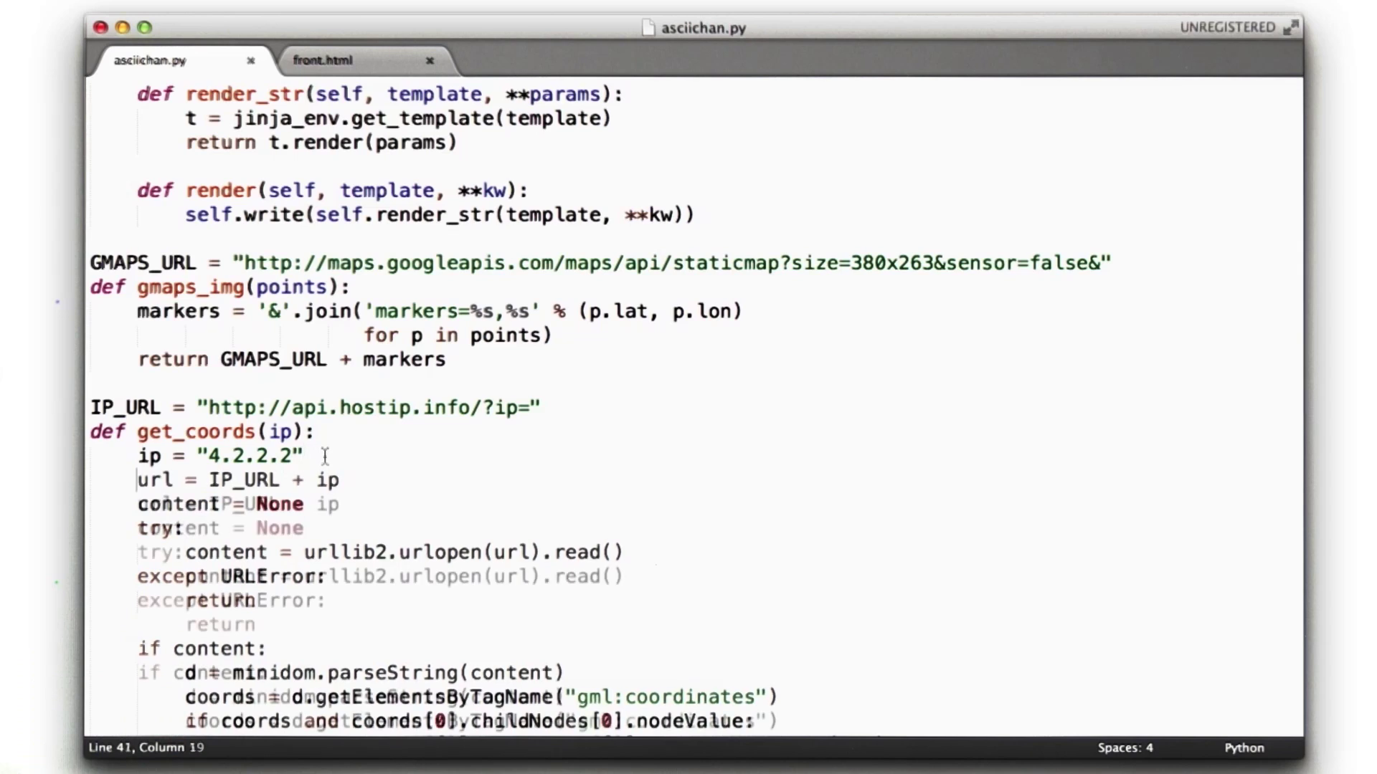
text(ip = ")
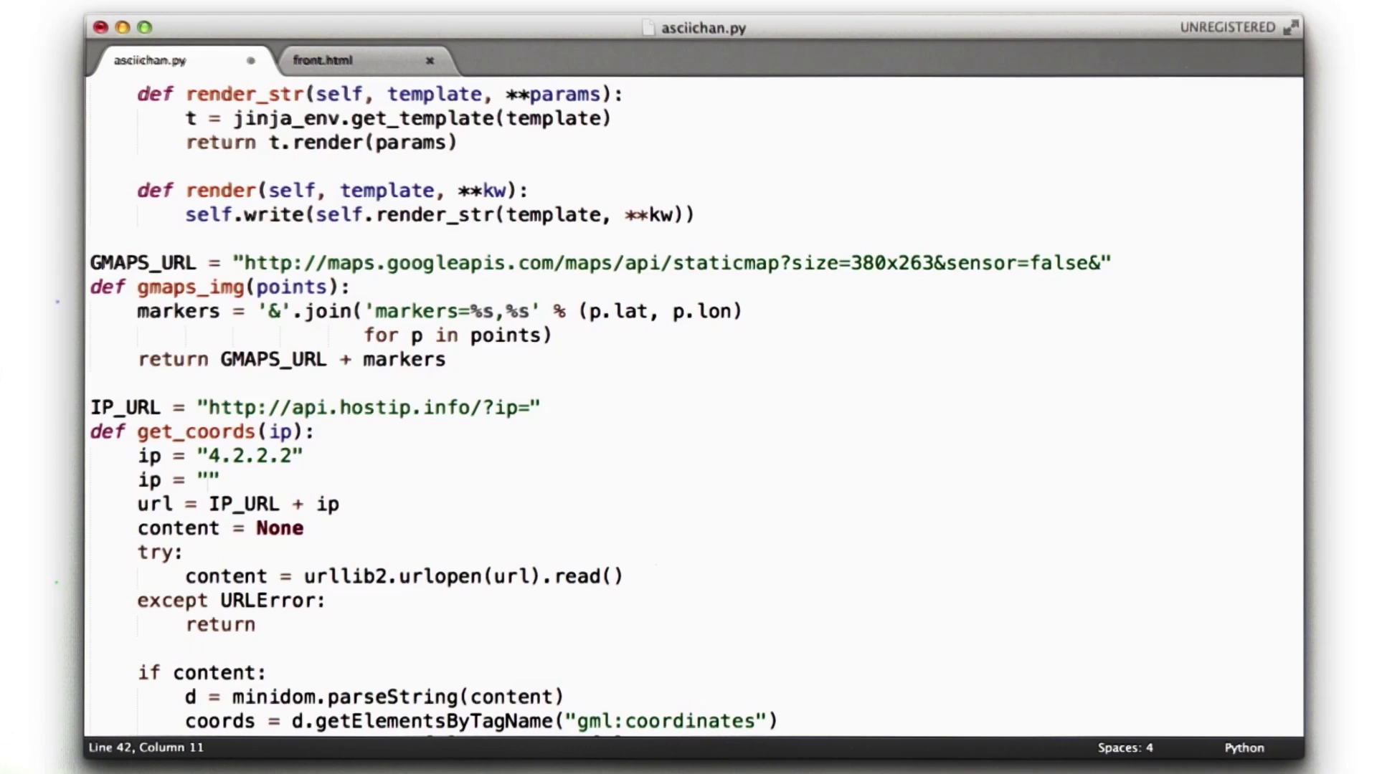
key(super+v)
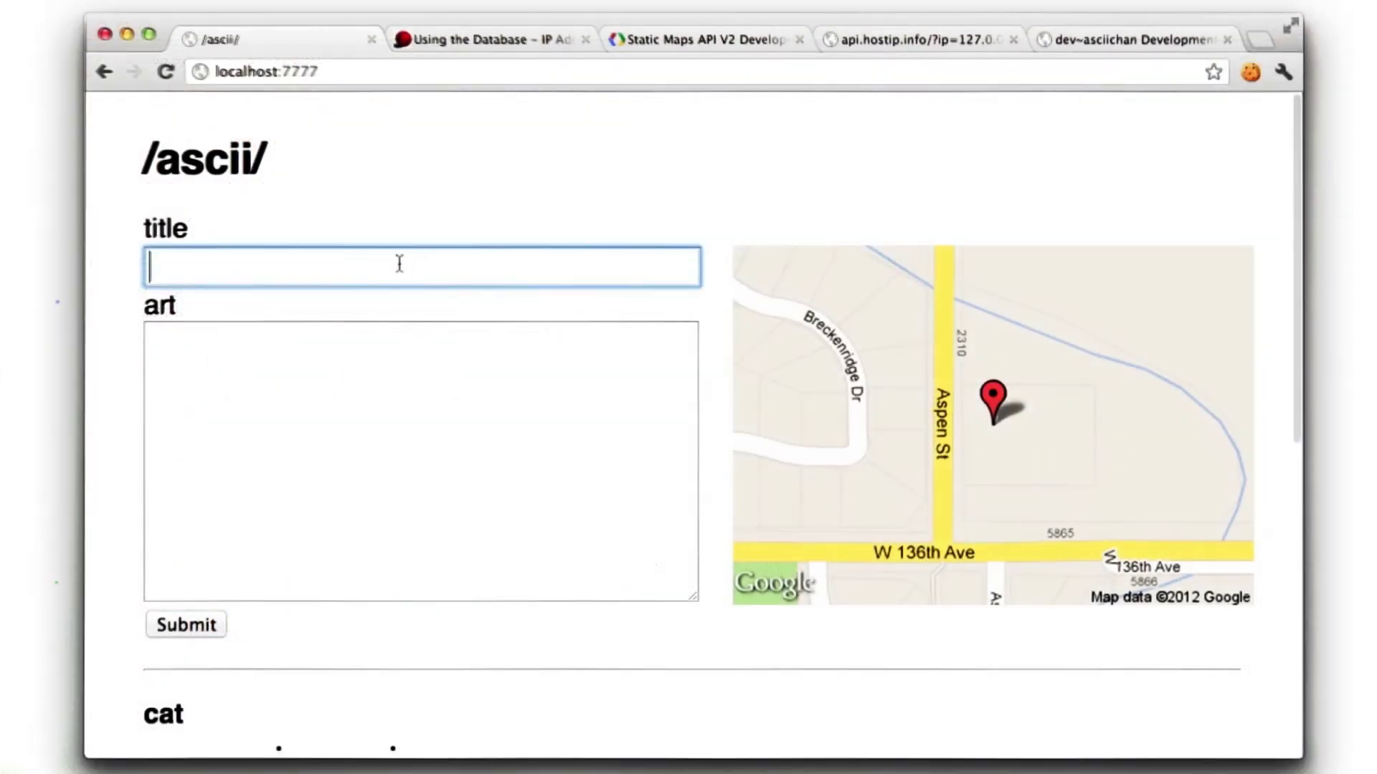
click(398, 267)
text(rab)
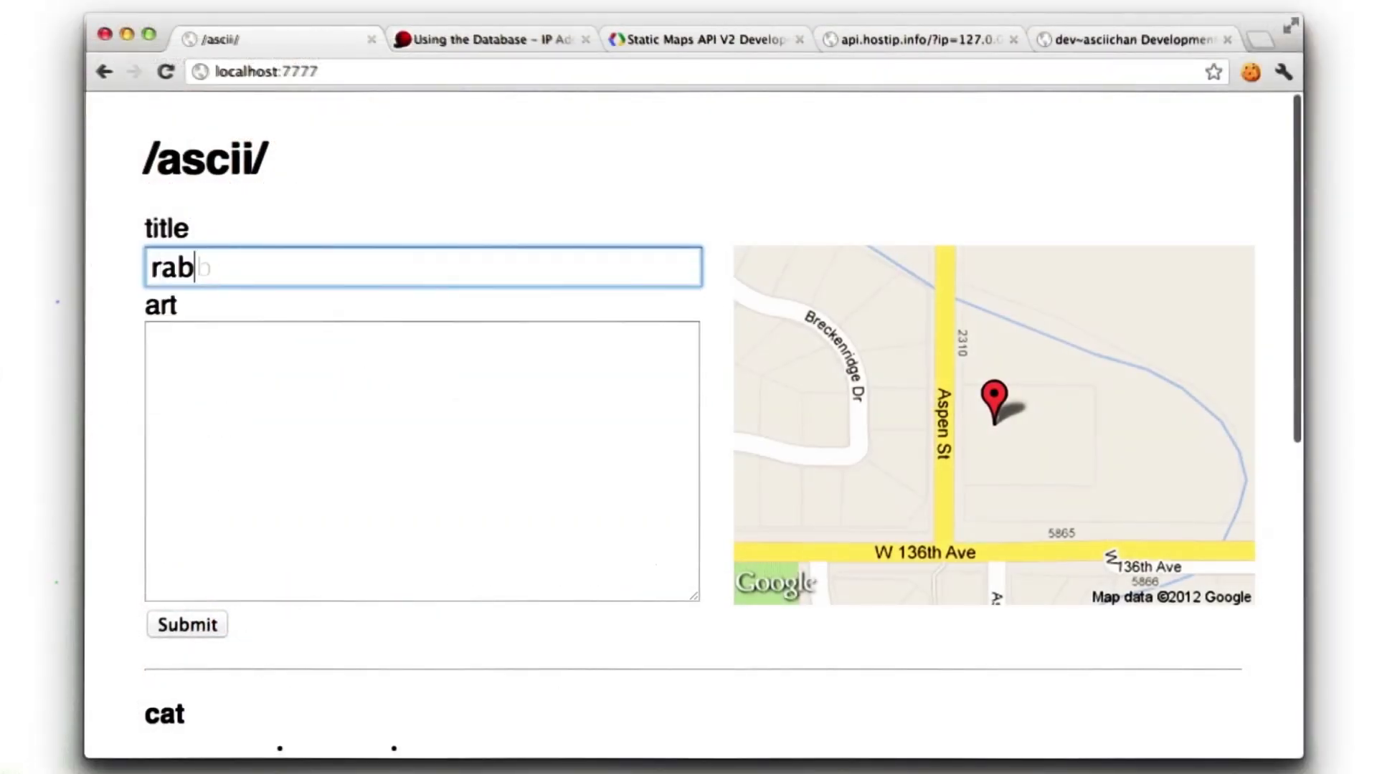
text(bit)
Submit a post titled 'rabbit' with the pasted rabbit ASCII art.
key(Tab)
key(super+v)
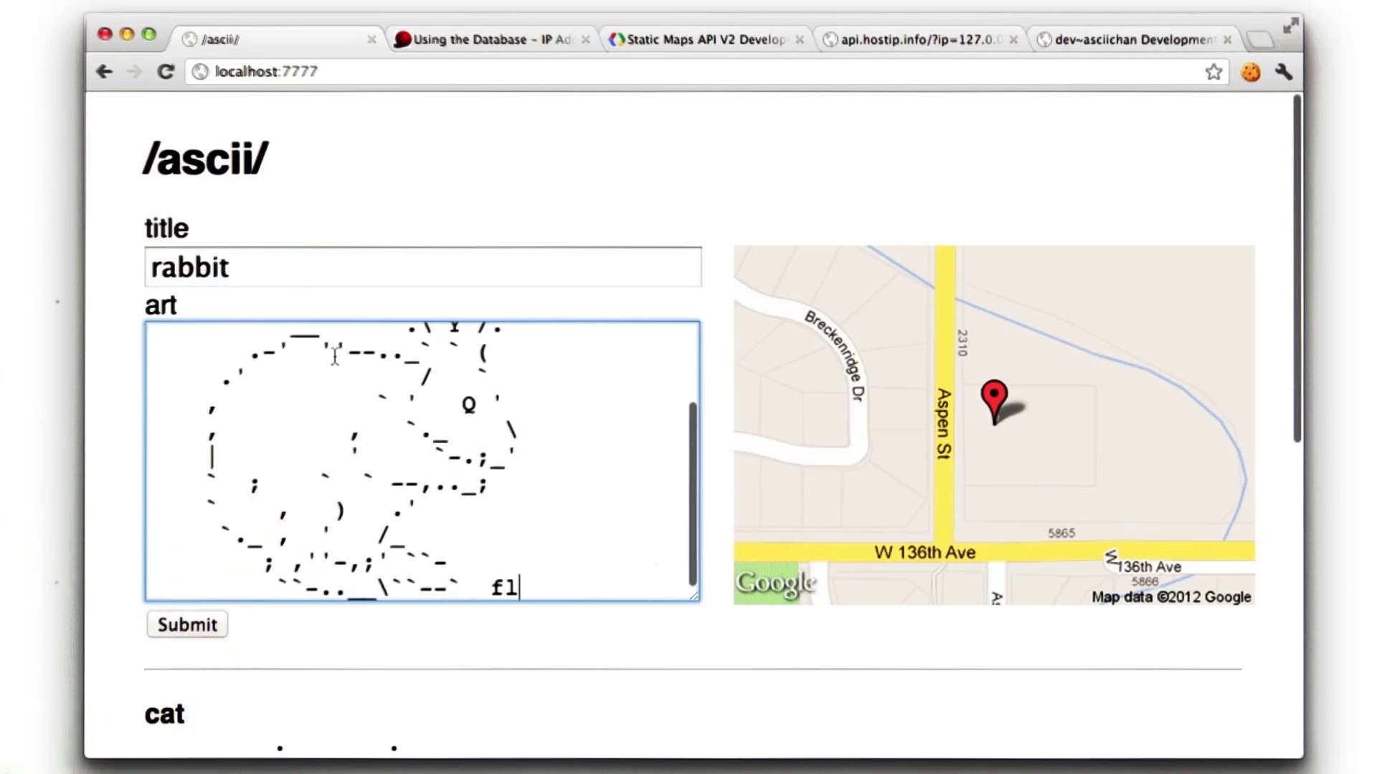
text(fl)
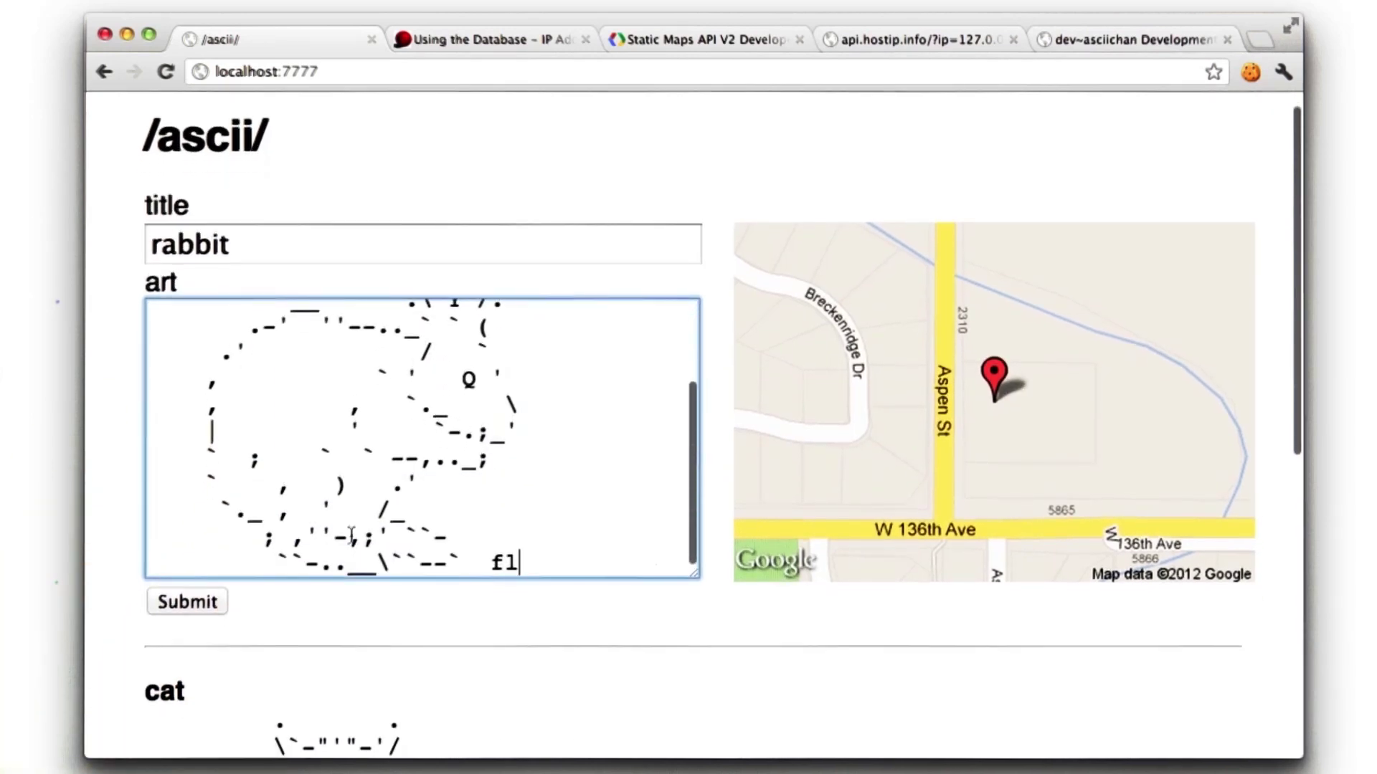
click(183, 603)
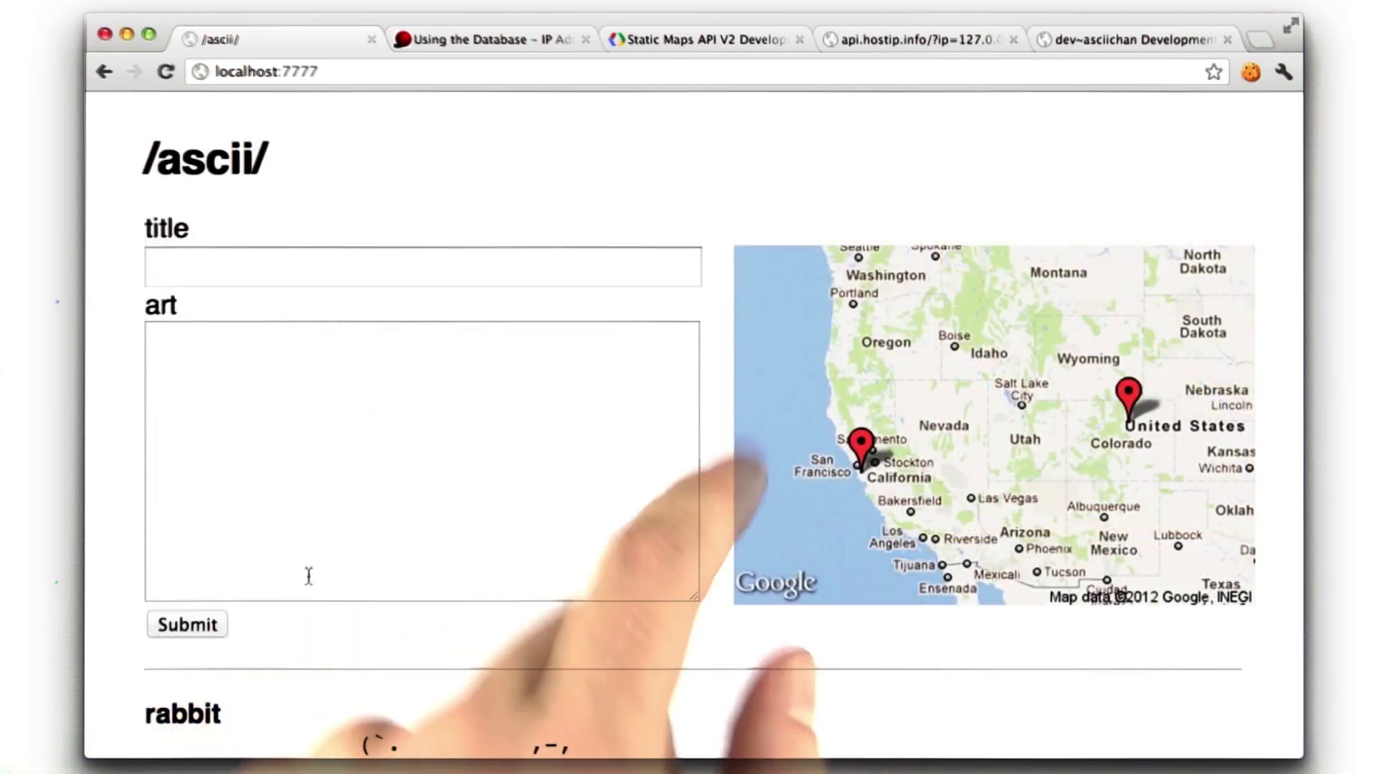
scroll(336, 570, down, 2)
scroll(336, 570, down, 3)
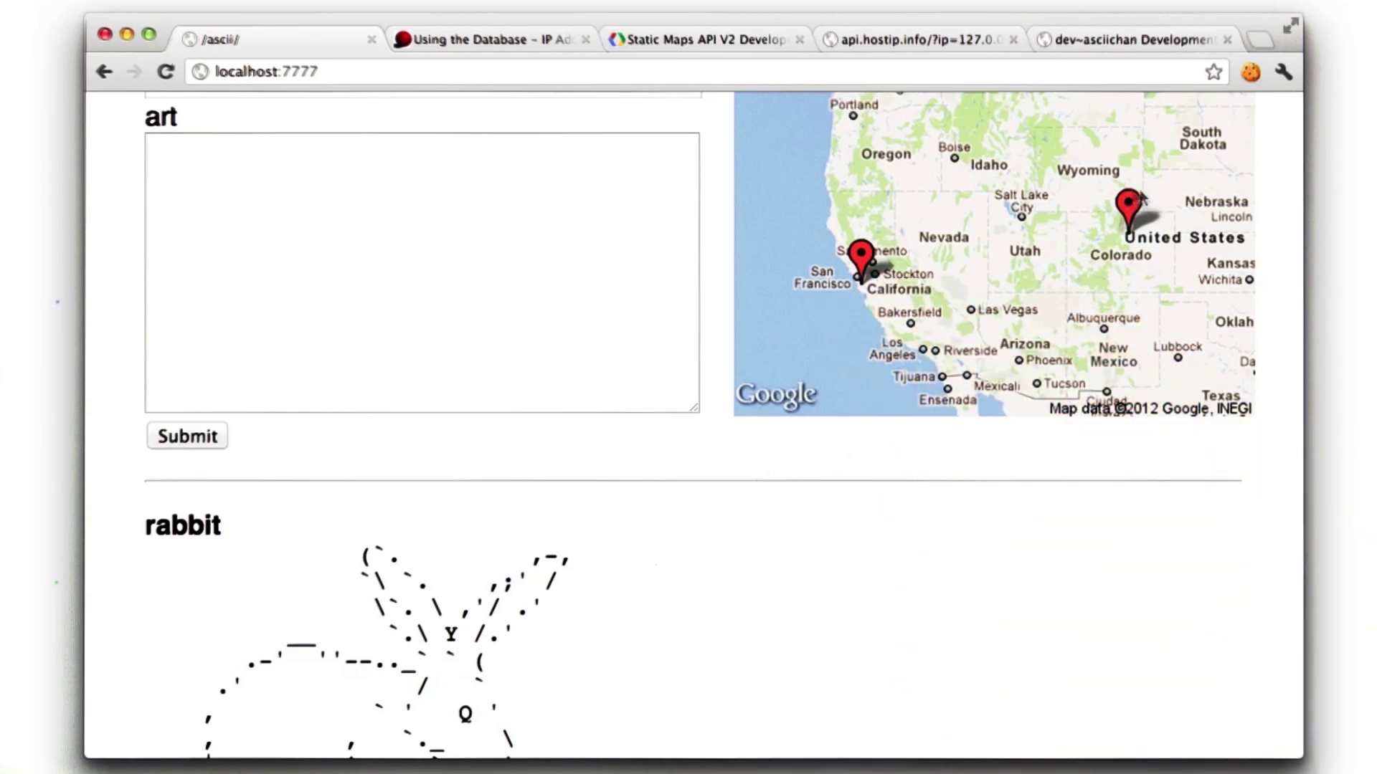
scroll(1138, 196, up, 3)
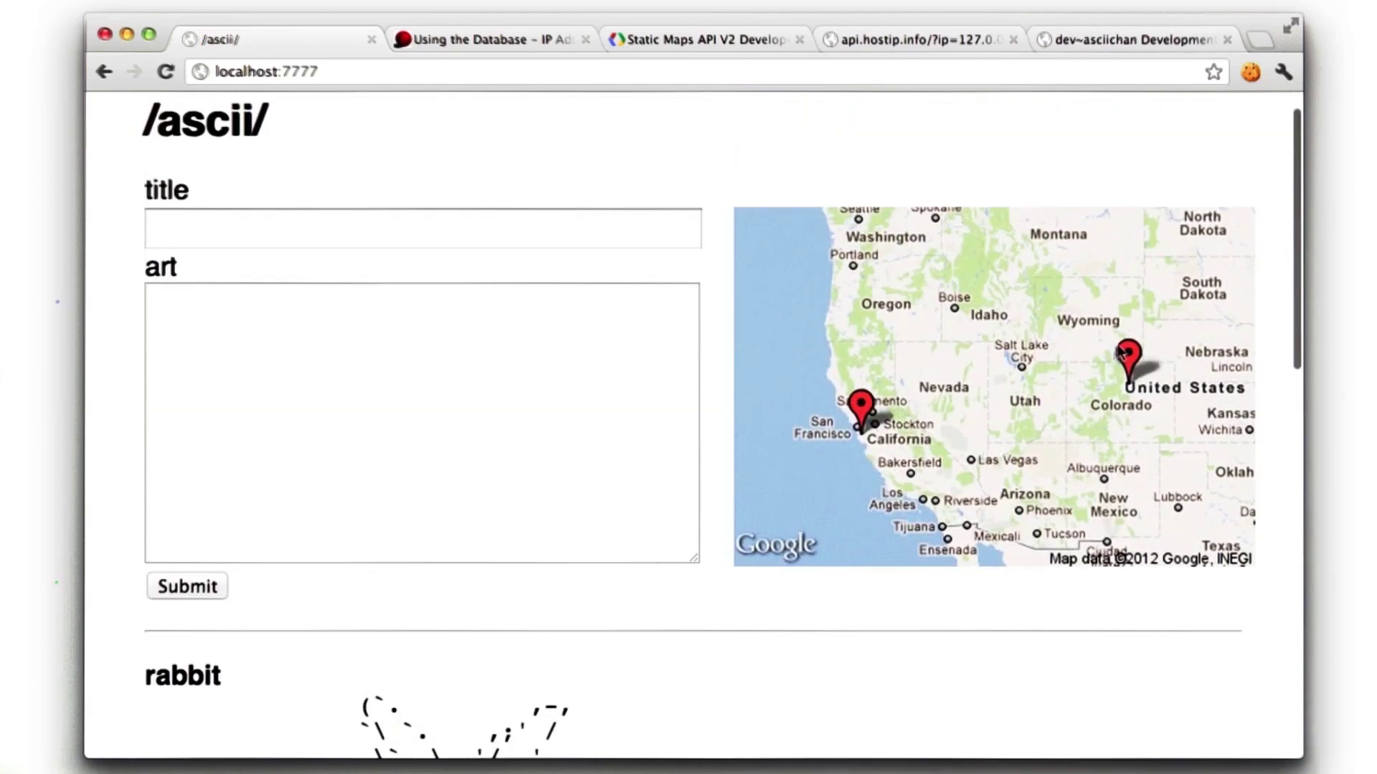
scroll(797, 400, down, 2)
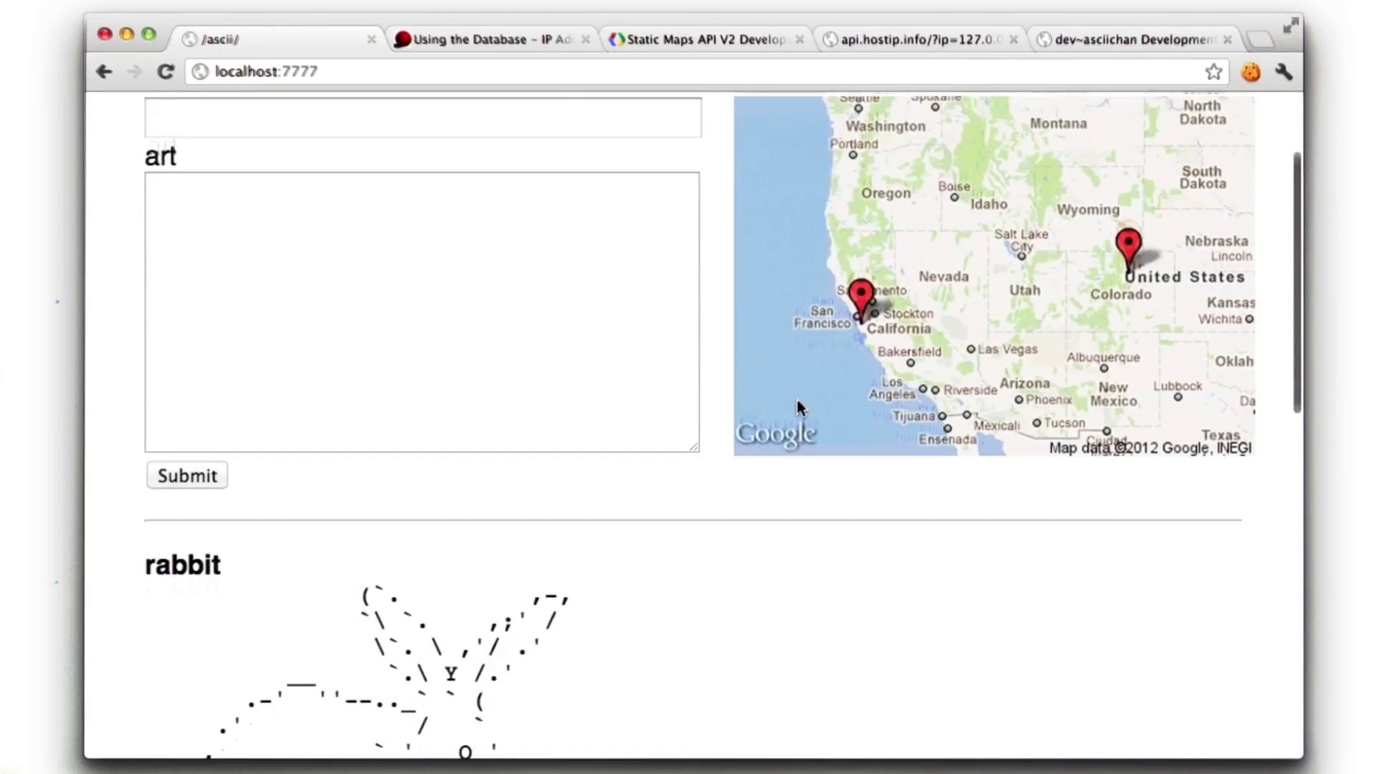
scroll(796, 398, down, 5)
scroll(796, 398, down, 5)
scroll(796, 404, down, 3)
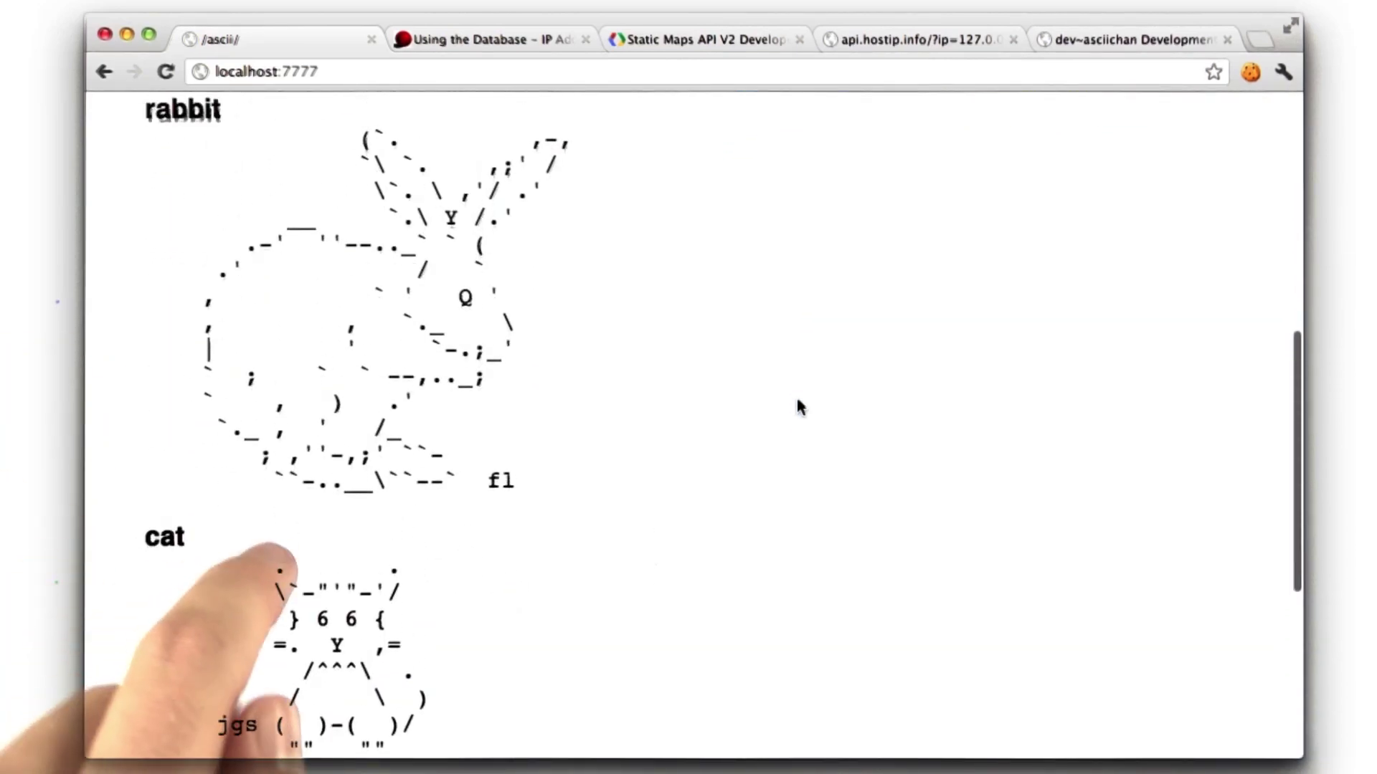
scroll(797, 407, up, 5)
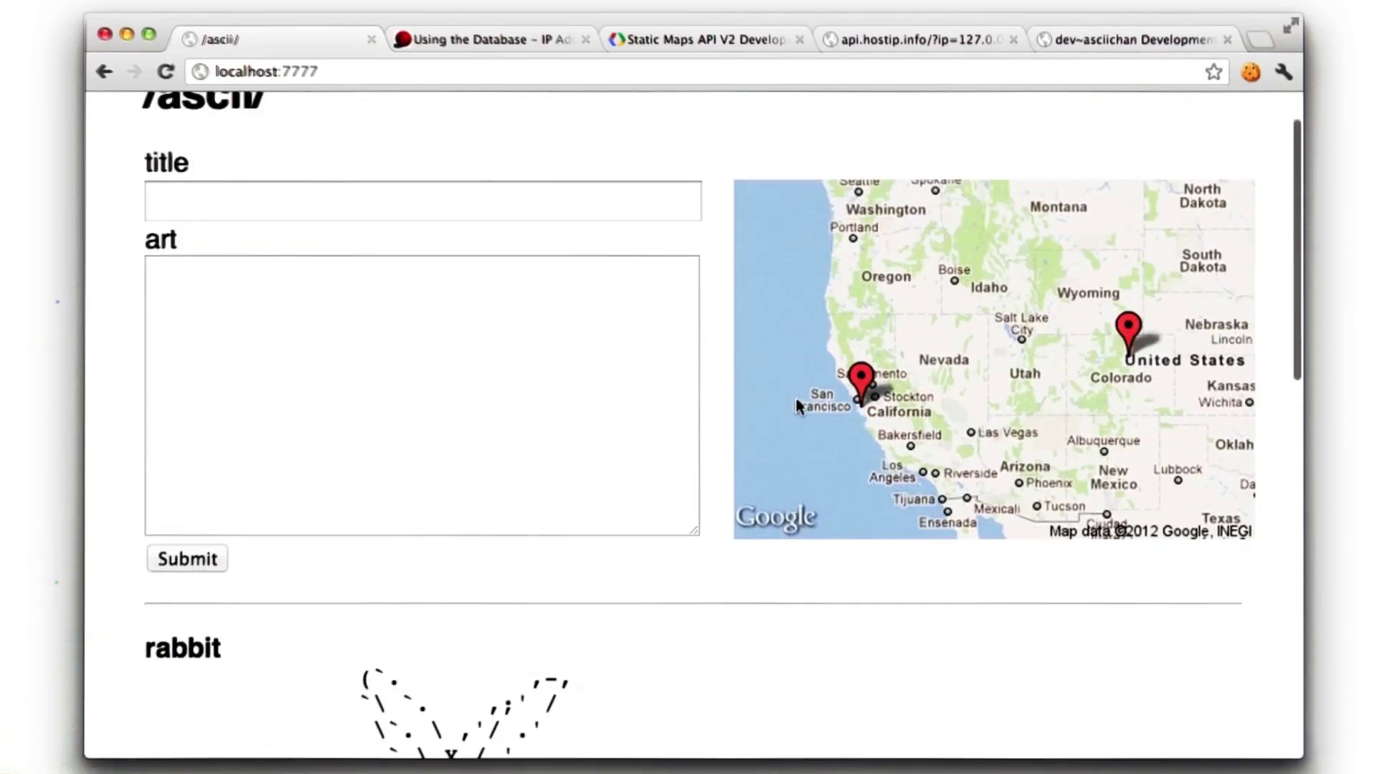
scroll(796, 406, up, 1)
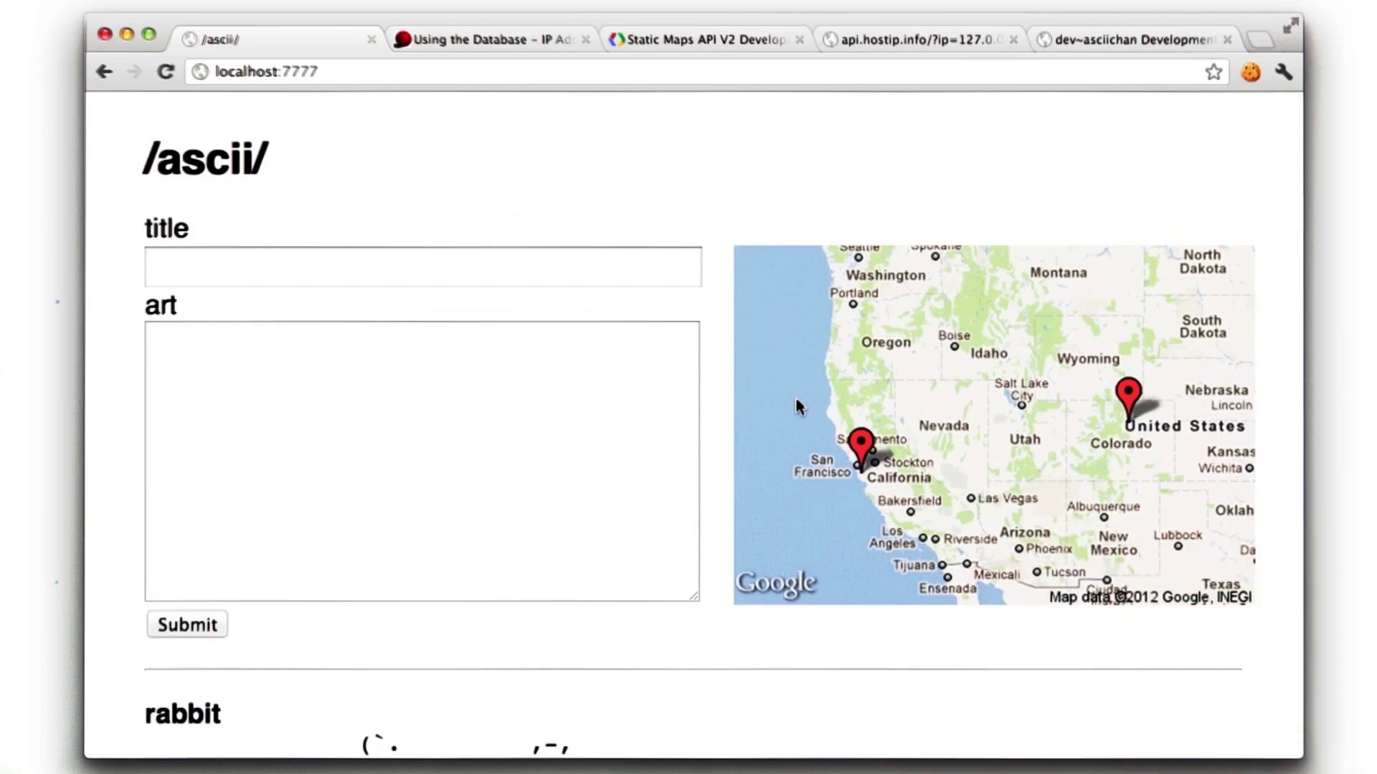